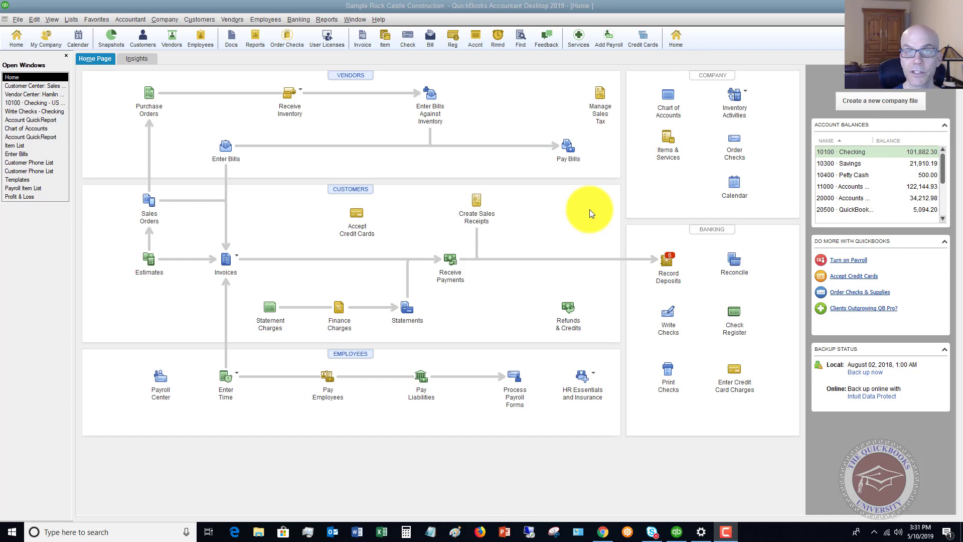
Open the Customer Center and view the Remodel Bathroom job, then return to this fiscal year's Sales Receipts
{"action": "left_click", "coordinate": [197, 20]}
{"action": "left_click", "coordinate": [215, 33]}
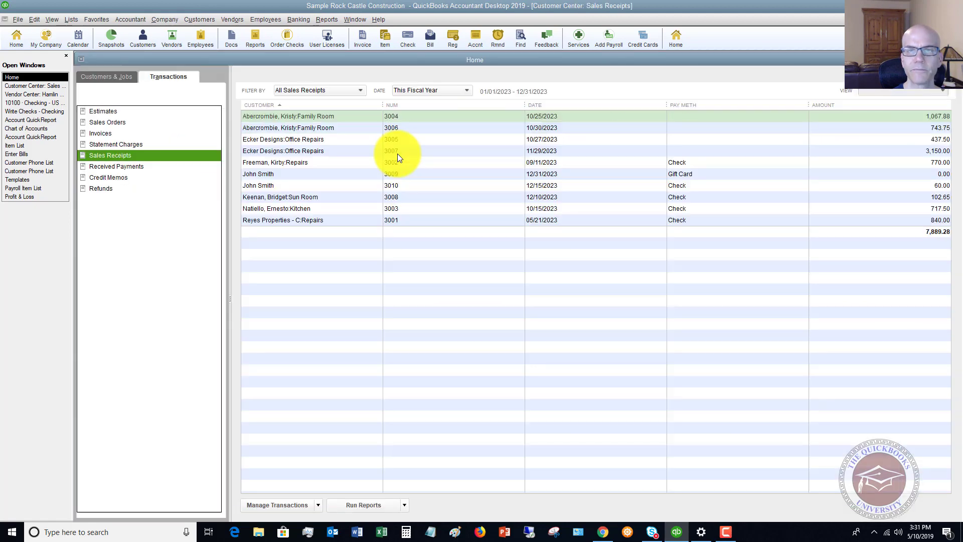
{"action": "left_click", "coordinate": [113, 77]}
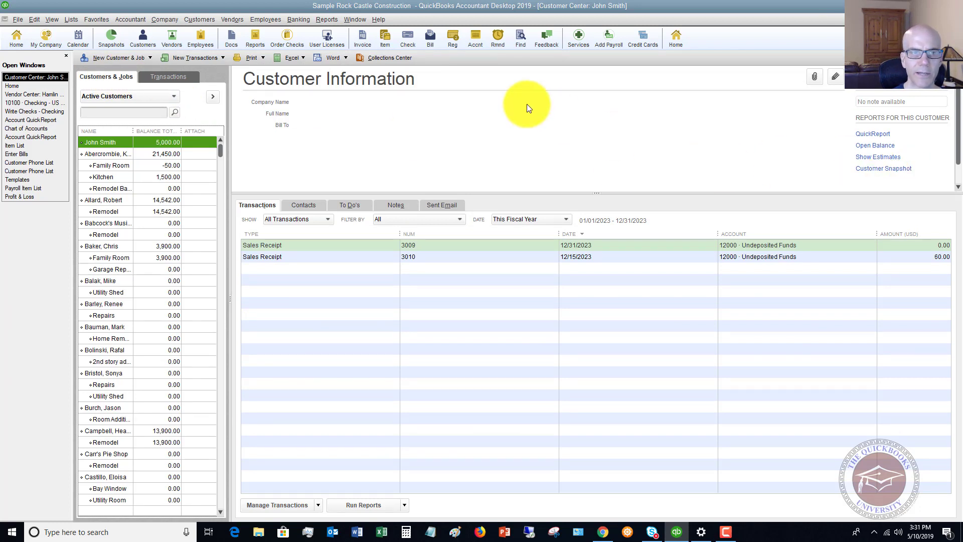
{"action": "left_click", "coordinate": [115, 189]}
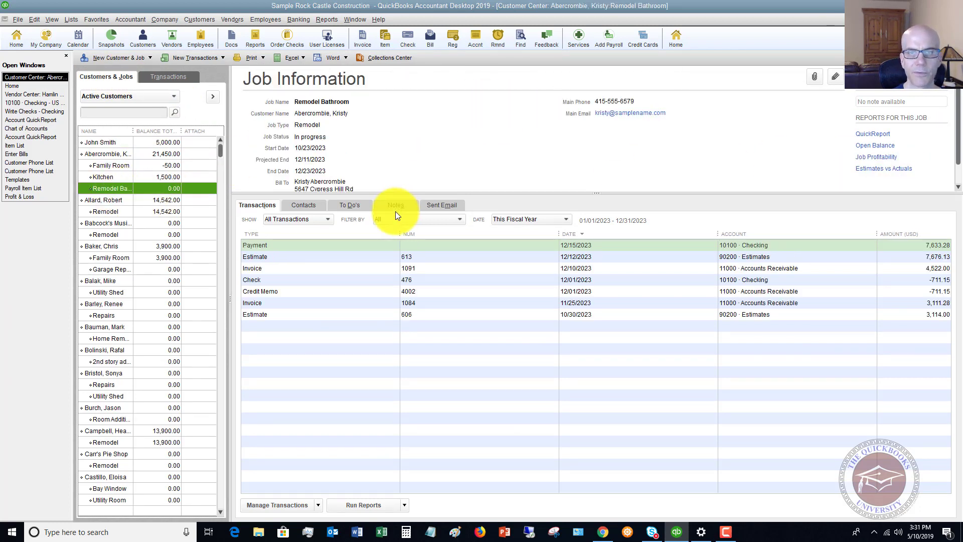
{"action": "left_click", "coordinate": [175, 78]}
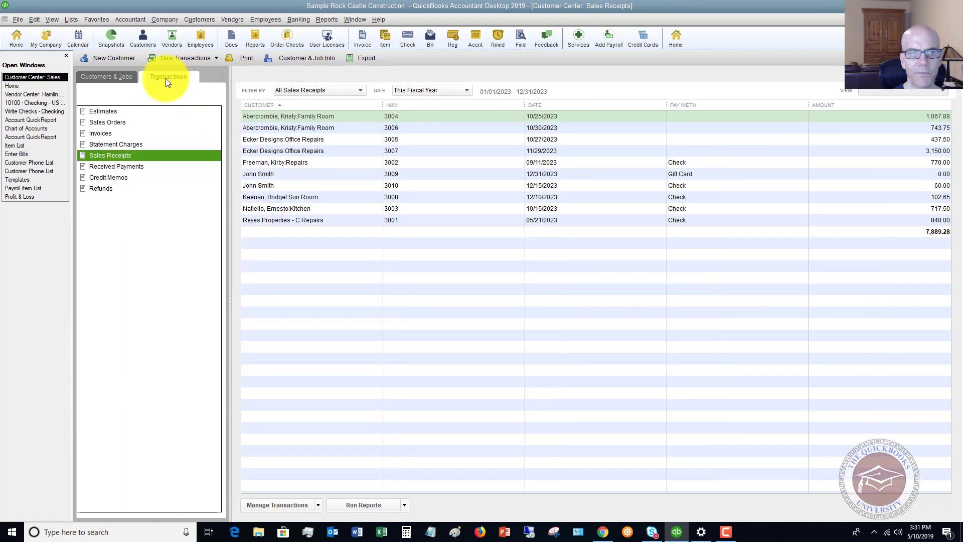
List invoices filtered to Open Invoices, after briefly trying Overdue Invoices
{"action": "left_click", "coordinate": [105, 133]}
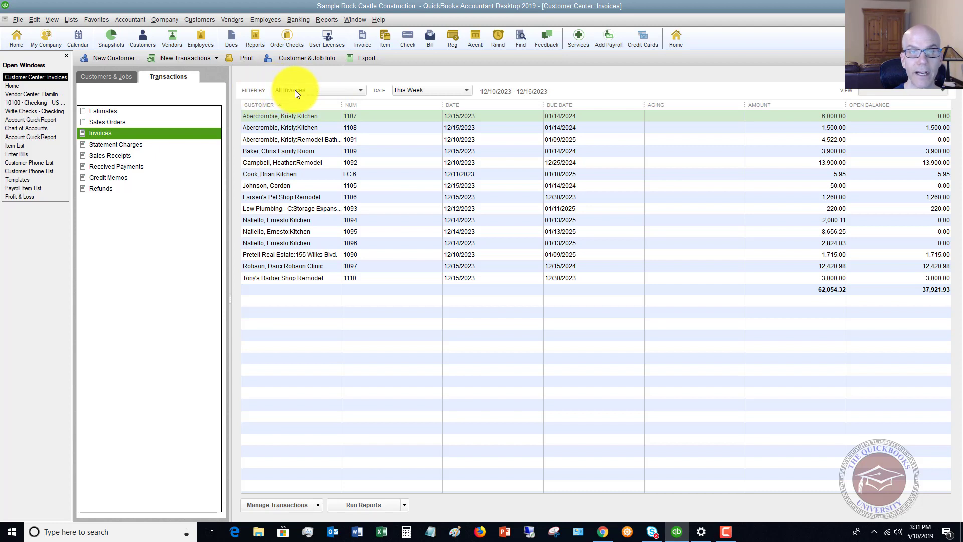
{"action": "left_click", "coordinate": [361, 91]}
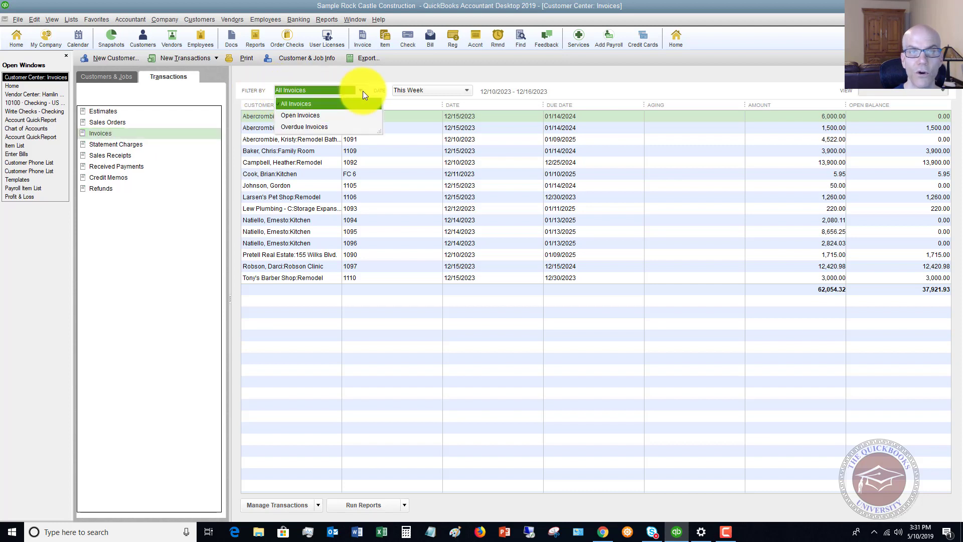
{"action": "left_click", "coordinate": [309, 114]}
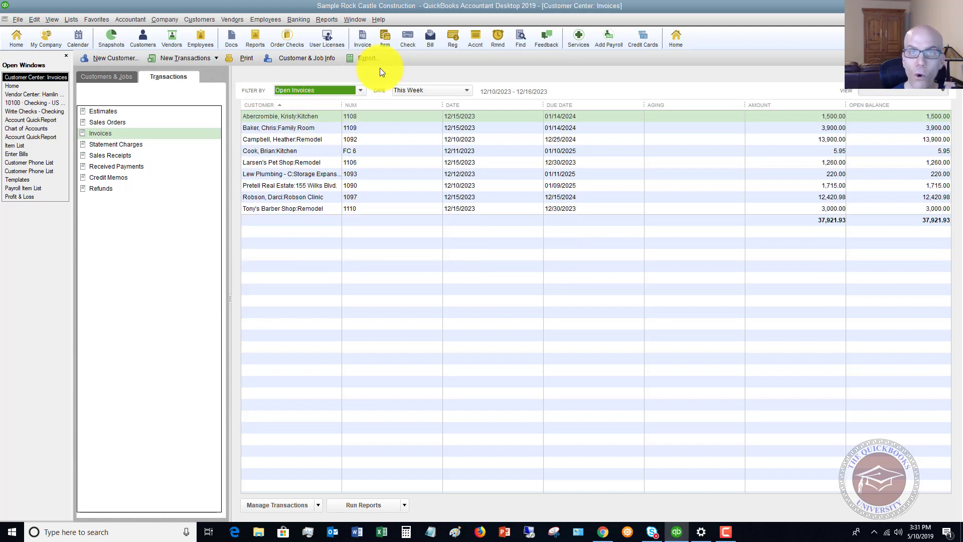
{"action": "left_click", "coordinate": [360, 92]}
{"action": "left_click", "coordinate": [329, 127]}
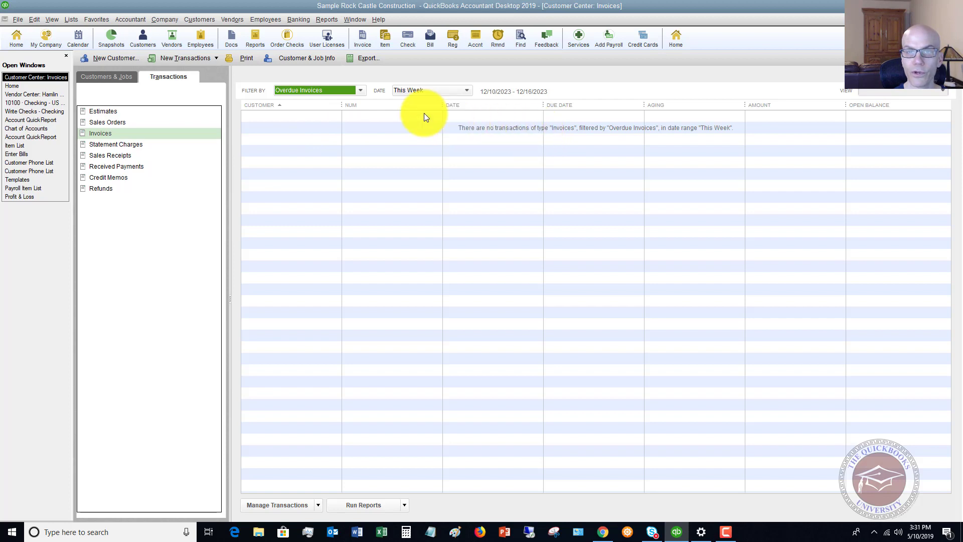
{"action": "left_click", "coordinate": [360, 91]}
{"action": "left_click", "coordinate": [307, 115]}
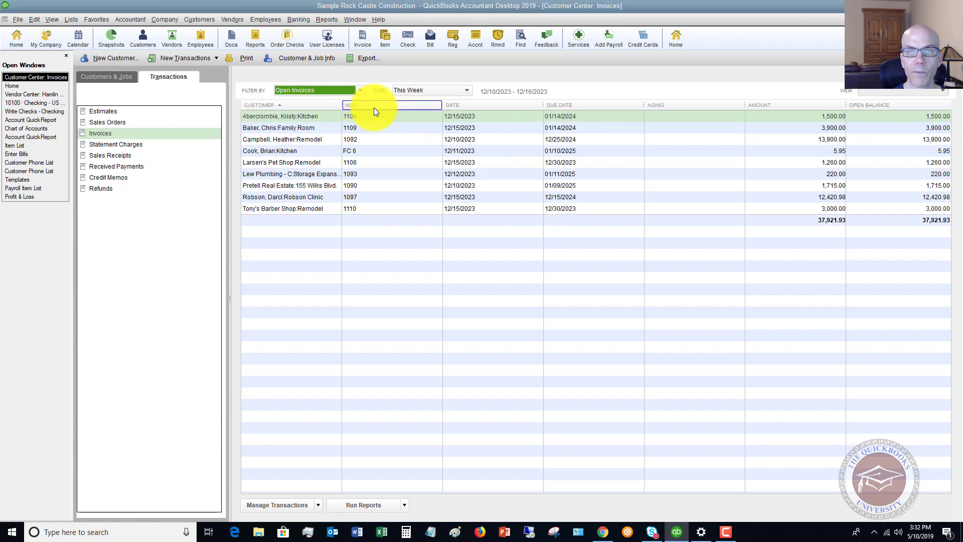
Set the invoice date range to This Fiscal Year, after briefly trying This Month
{"action": "left_click", "coordinate": [469, 91]}
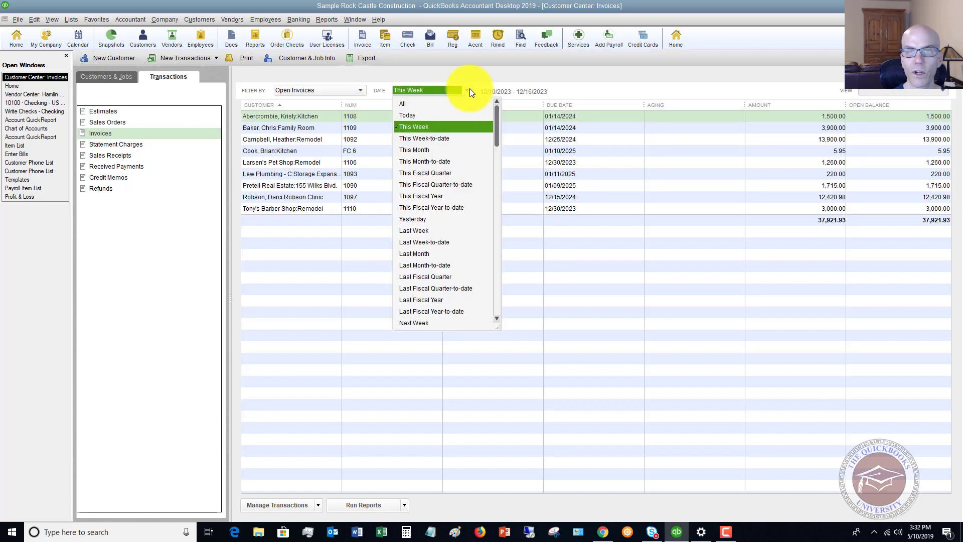
{"action": "left_click", "coordinate": [419, 150]}
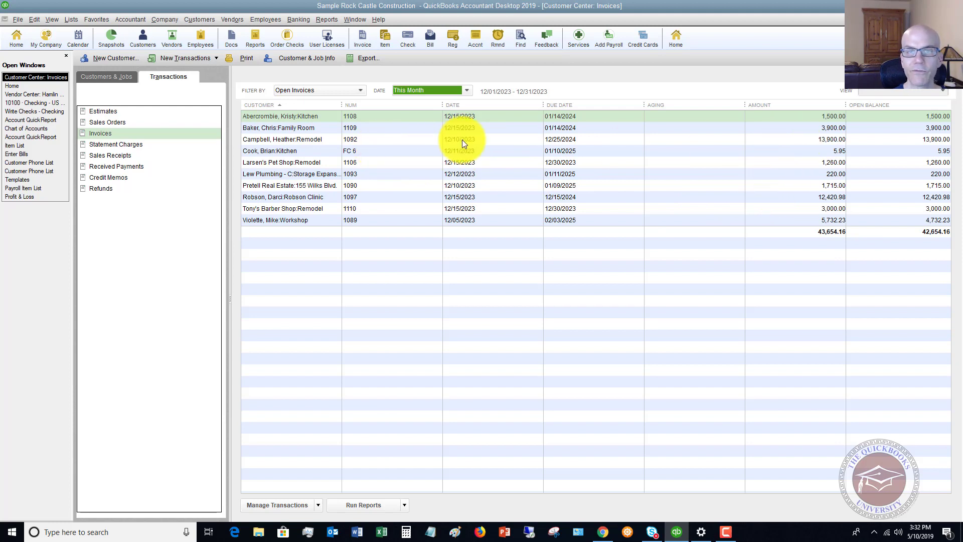
{"action": "left_click", "coordinate": [466, 89]}
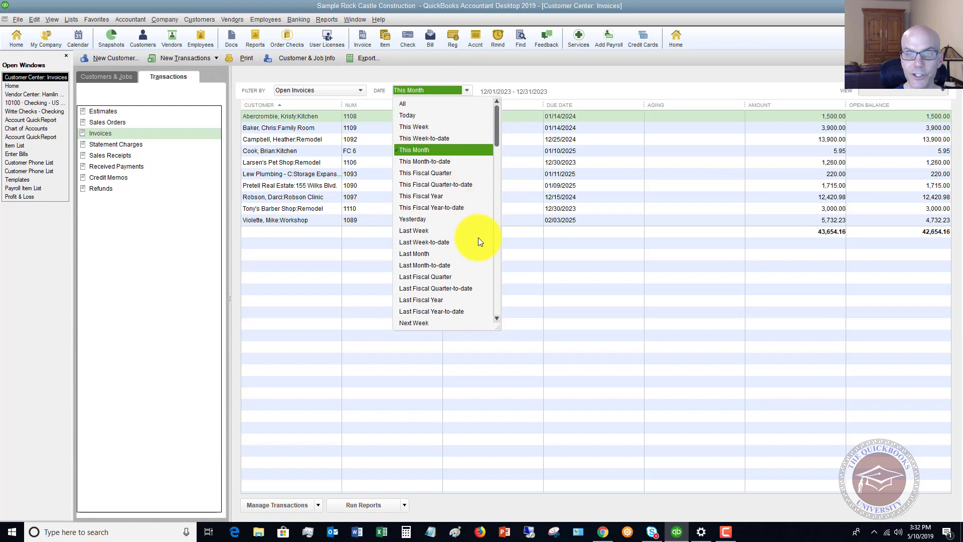
{"action": "scroll", "coordinate": [495, 287], "scroll_direction": "down", "scroll_amount": 2}
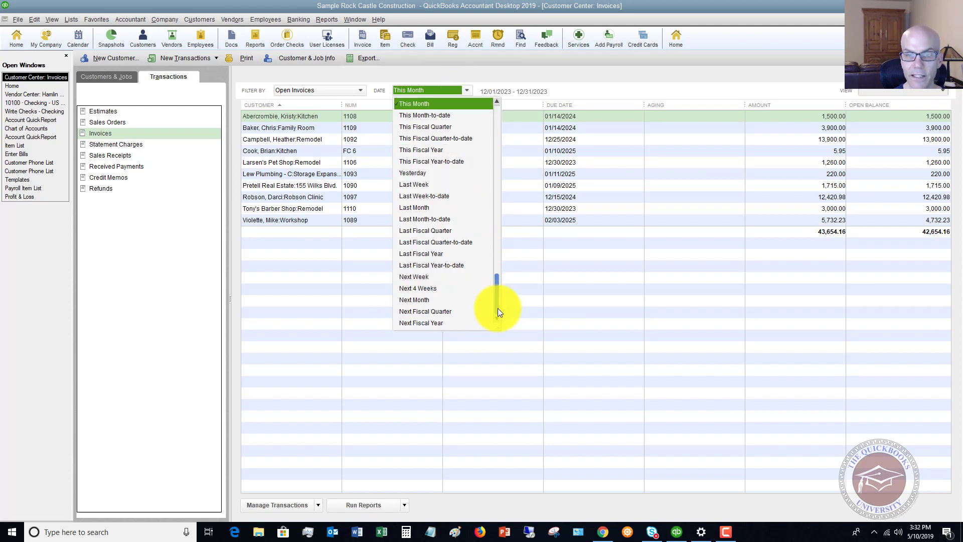
{"action": "scroll", "coordinate": [495, 300], "scroll_direction": "up", "scroll_amount": 2}
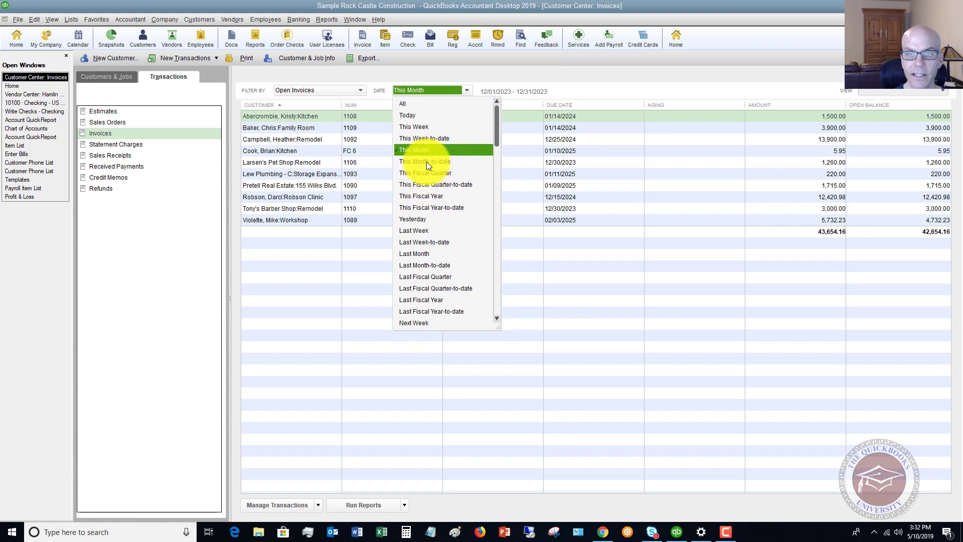
{"action": "left_click", "coordinate": [419, 197]}
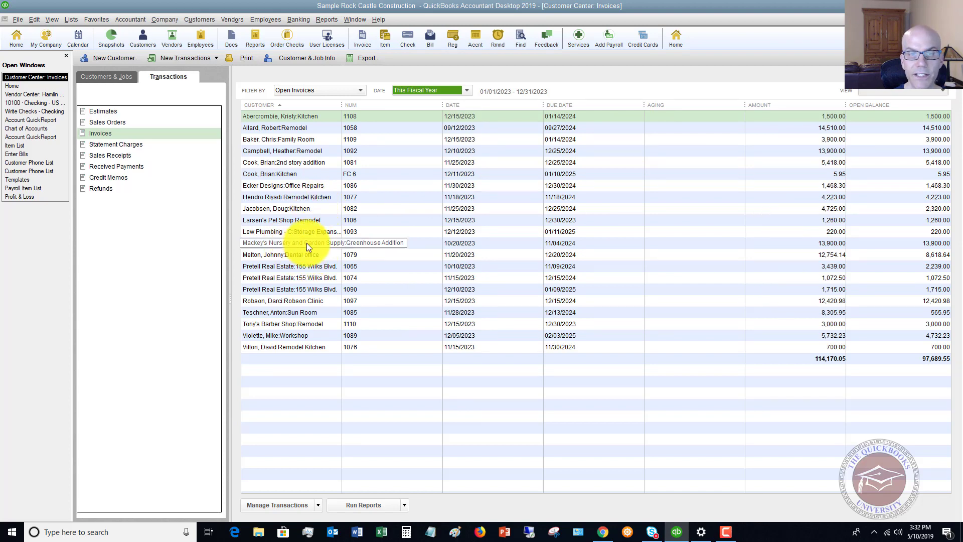
Open Dental office invoice 1079 (8,618.64 due), then bring the Customer Center invoice list back in front
{"action": "double_click", "coordinate": [806, 258]}
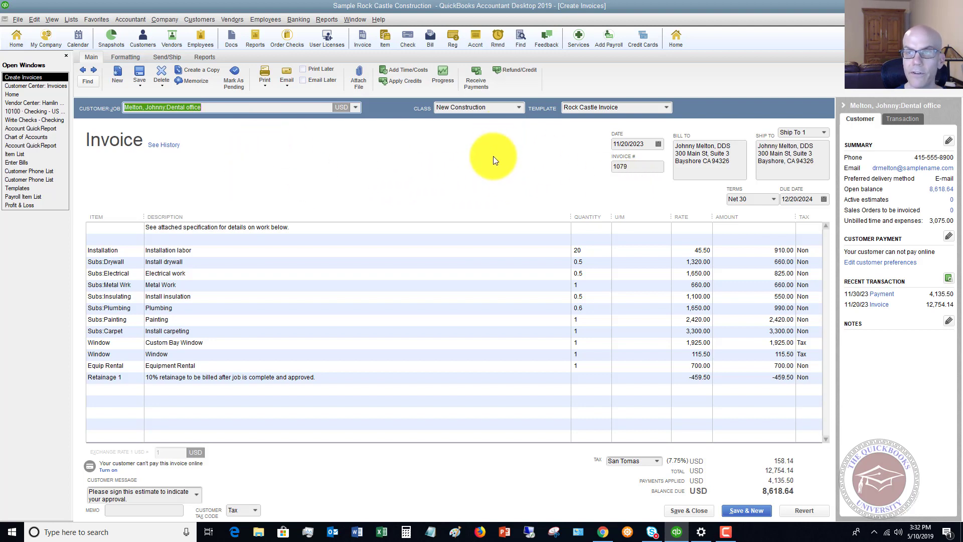
{"action": "left_click", "coordinate": [64, 86]}
{"action": "double_click", "coordinate": [526, 176]}
{"action": "key", "text": "ctrl+Tab"}
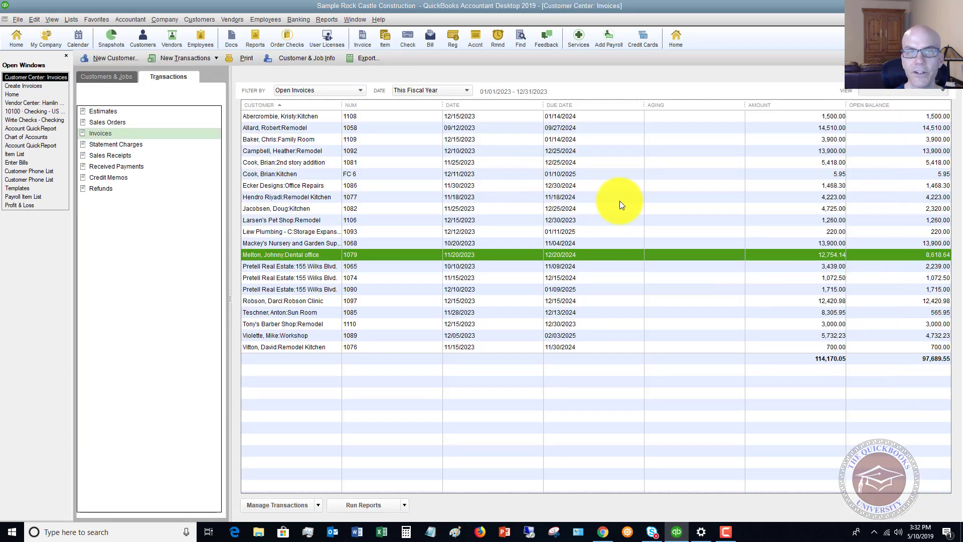
In the Vendor Center's Transactions, show Purchase Orders filtered to Open Purchase Orders
{"action": "left_click", "coordinate": [112, 77]}
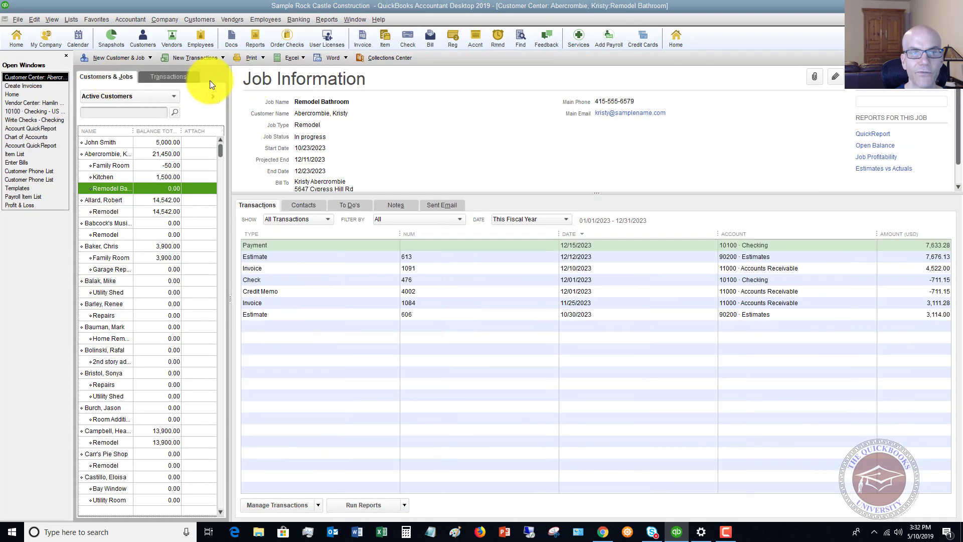
{"action": "left_click", "coordinate": [231, 21]}
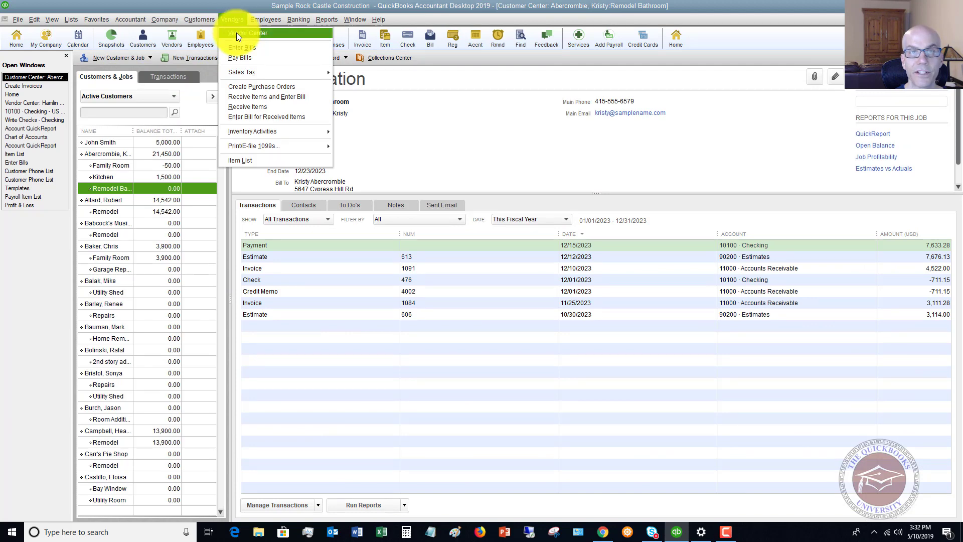
{"action": "left_click", "coordinate": [237, 32]}
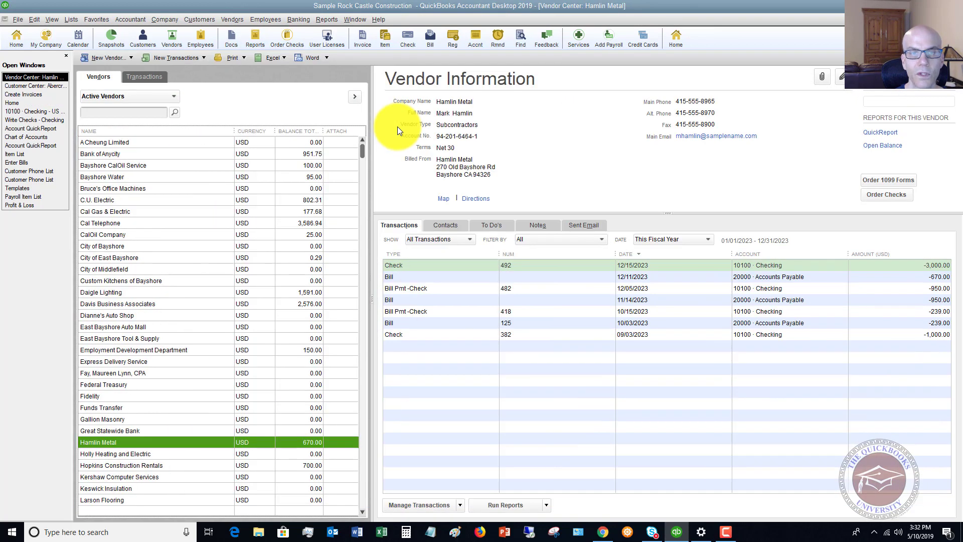
{"action": "left_click", "coordinate": [144, 77]}
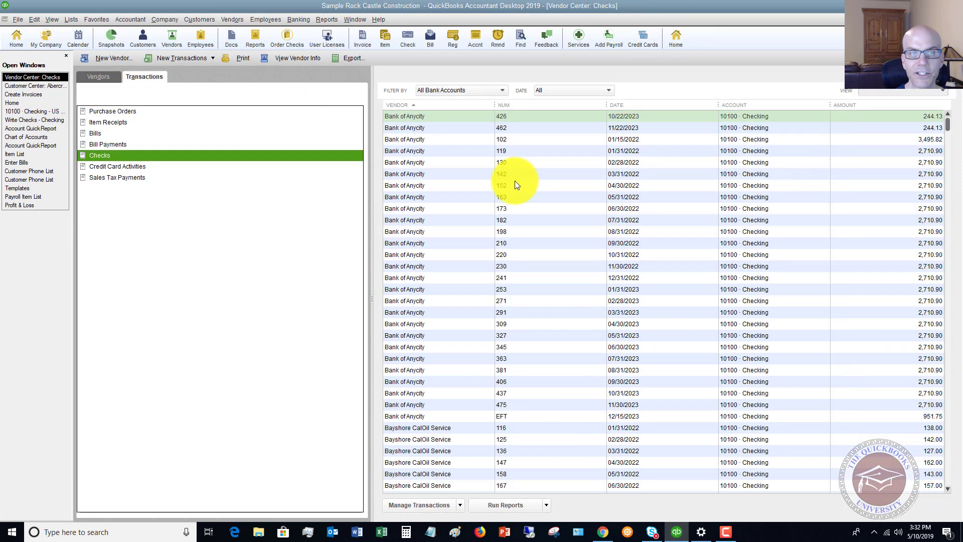
{"action": "left_click", "coordinate": [126, 115]}
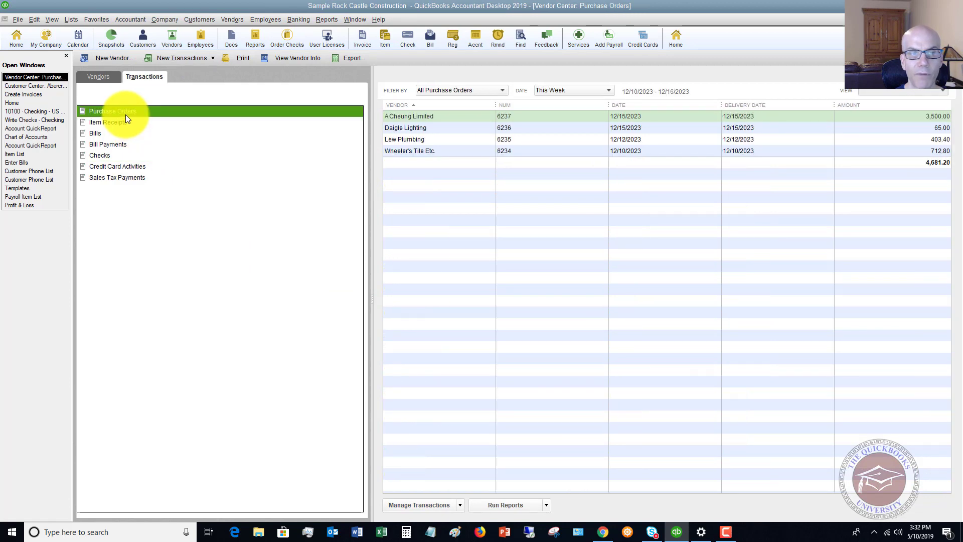
{"action": "left_click", "coordinate": [503, 89]}
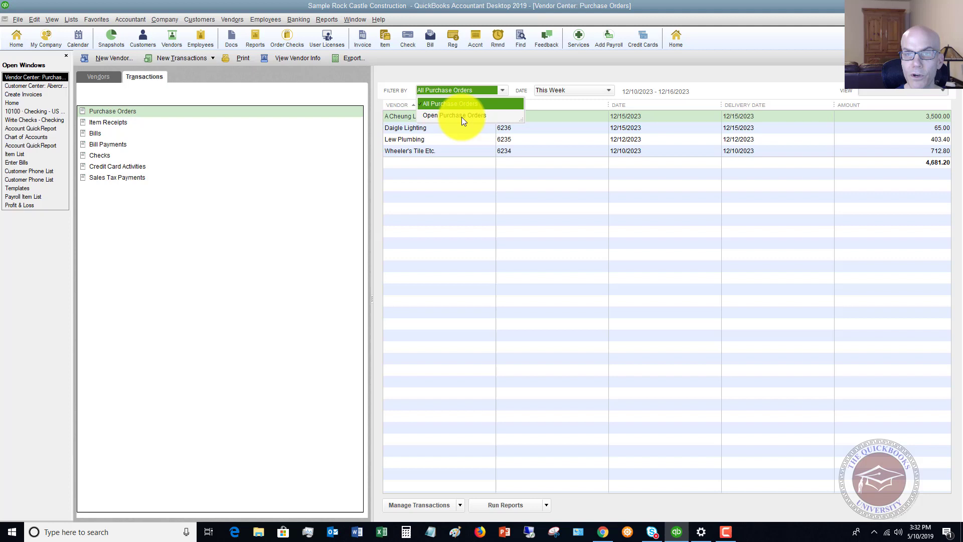
{"action": "left_click", "coordinate": [461, 116]}
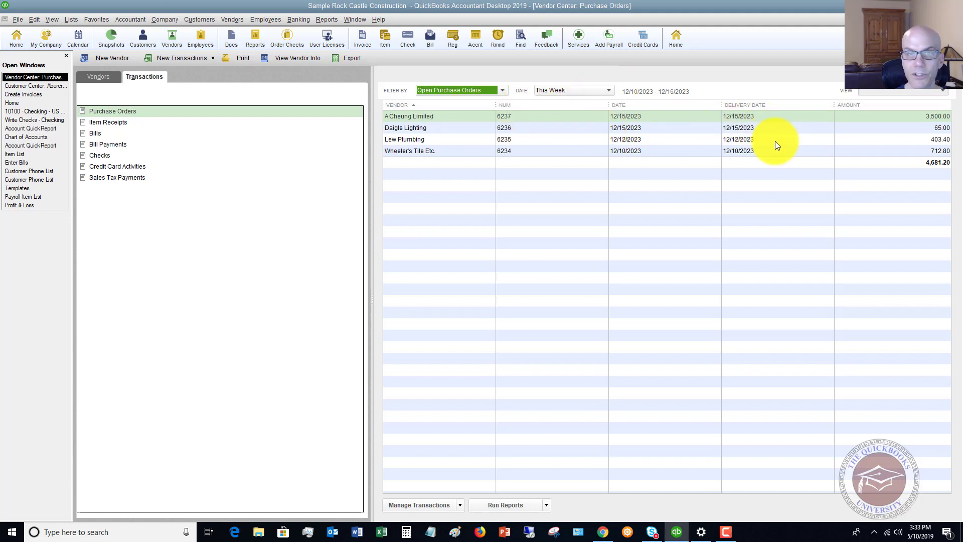
List This Week's Bill Payments, then open and close the 400.00 Patton Hardware Supplies payment 512
{"action": "left_click", "coordinate": [96, 144]}
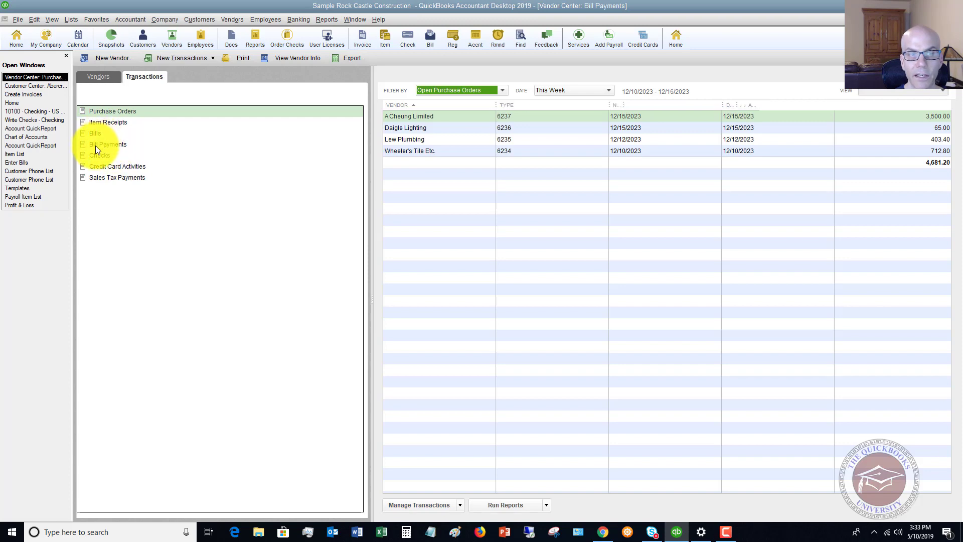
{"action": "left_click", "coordinate": [503, 89]}
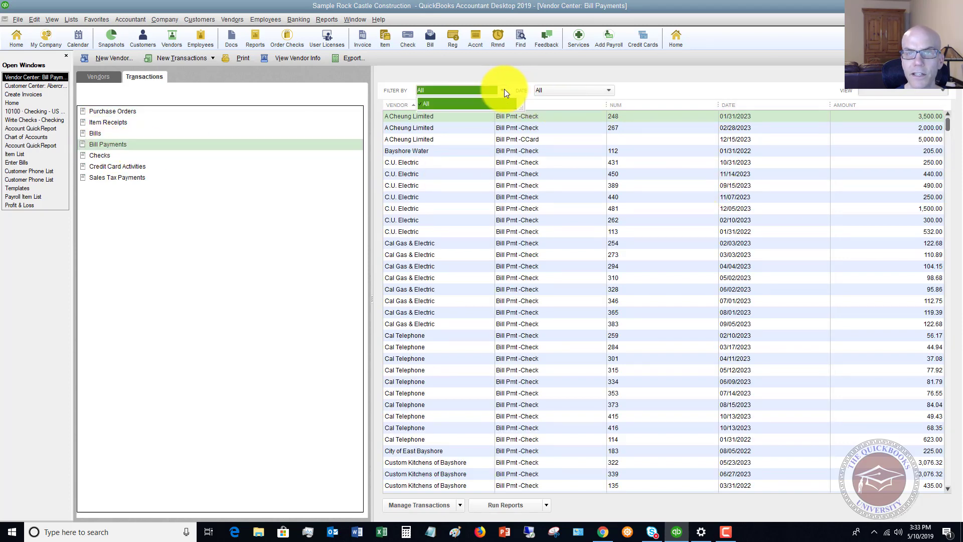
{"action": "left_click", "coordinate": [504, 89]}
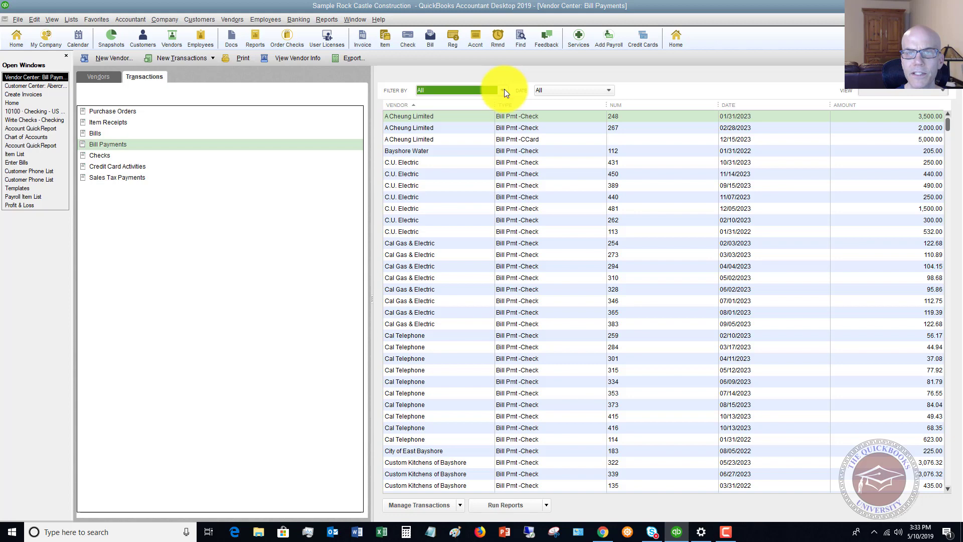
{"action": "left_click", "coordinate": [609, 89]}
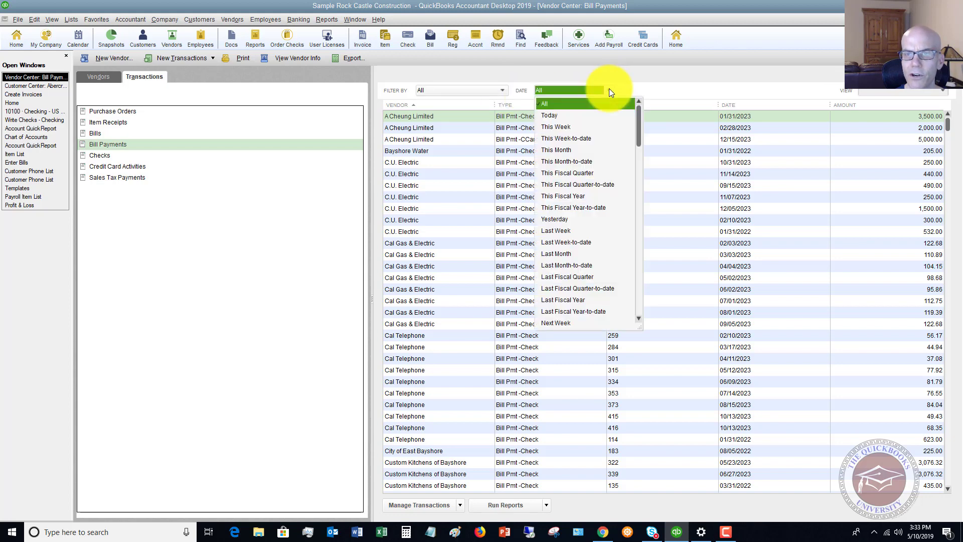
{"action": "left_click", "coordinate": [562, 126]}
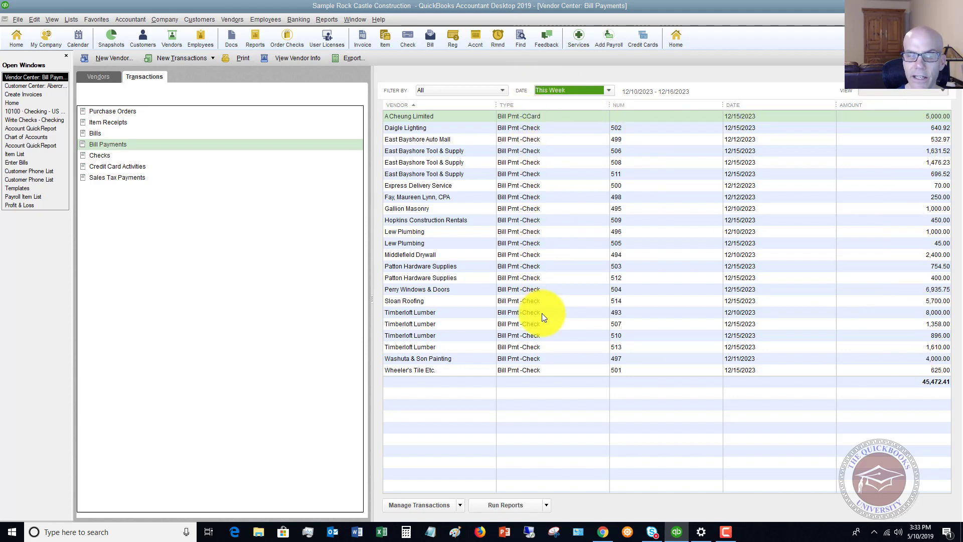
{"action": "double_click", "coordinate": [517, 281]}
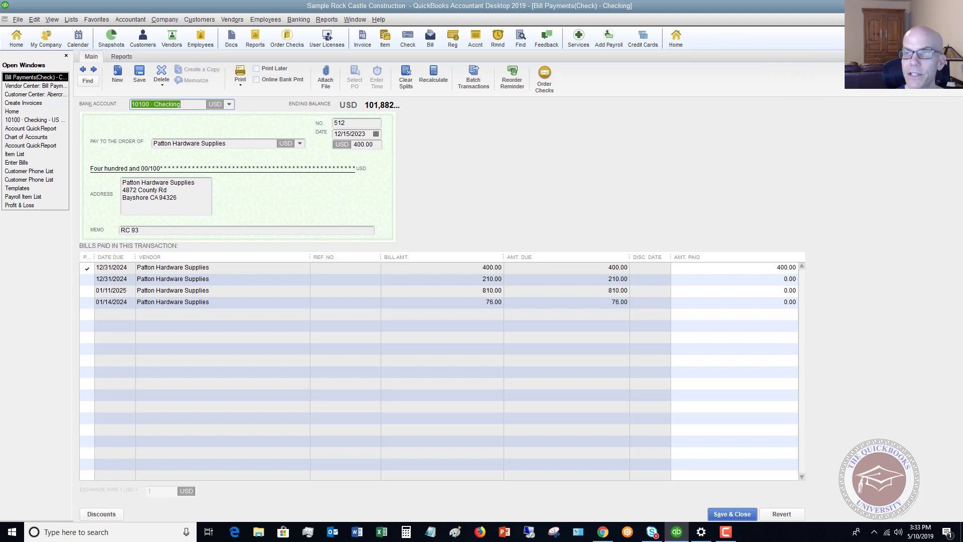
{"action": "key", "text": "Escape"}
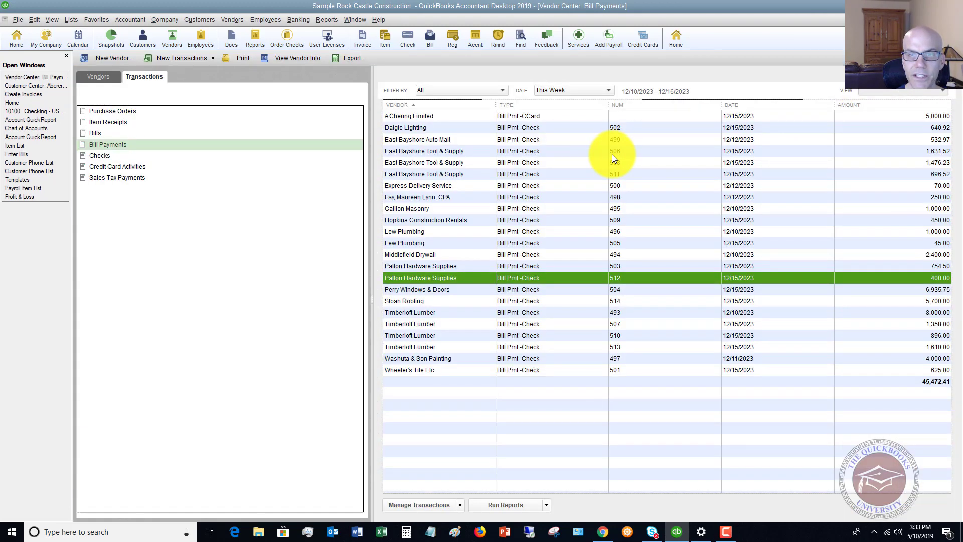
Leave the Vendor Center and switch to the already open Customer Center
{"action": "left_click", "coordinate": [110, 176]}
{"action": "left_click", "coordinate": [96, 154]}
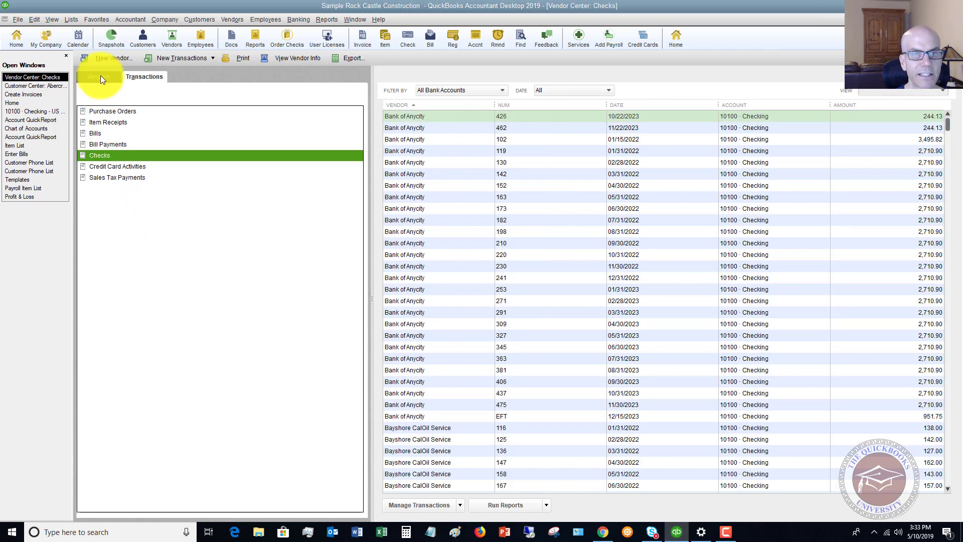
{"action": "left_click", "coordinate": [100, 76]}
{"action": "left_click", "coordinate": [199, 19]}
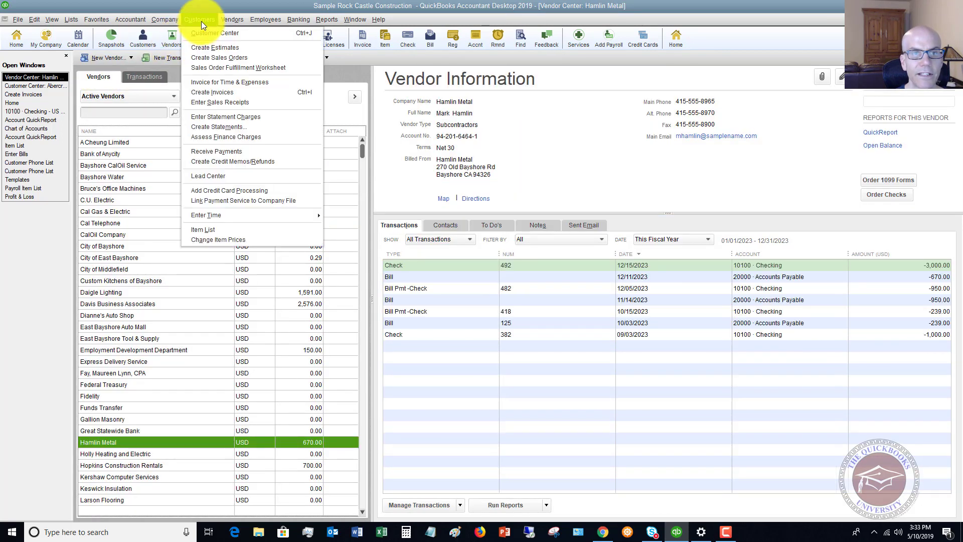
{"action": "left_click", "coordinate": [200, 21]}
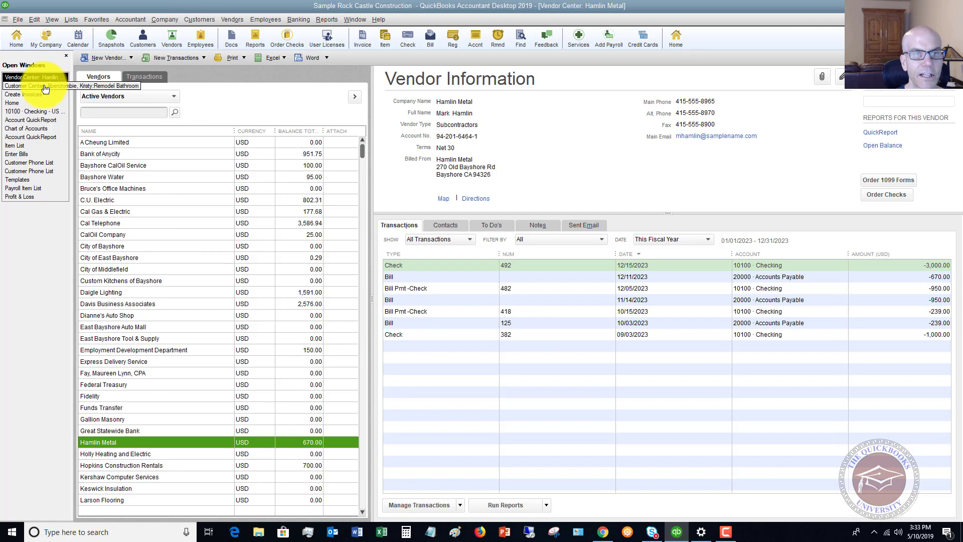
{"action": "left_click", "coordinate": [45, 87]}
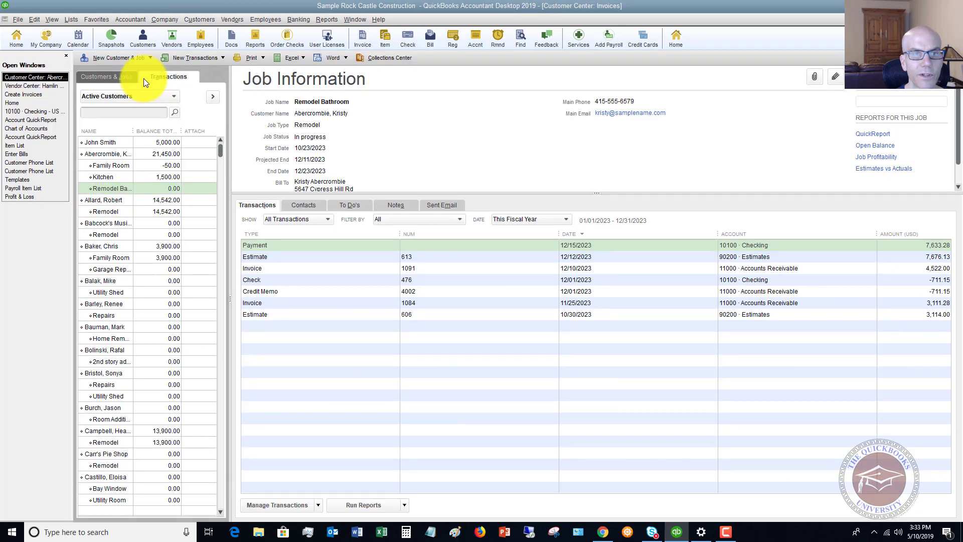
List Received Payments filtered to Check, dated This Week
{"action": "left_click", "coordinate": [144, 78]}
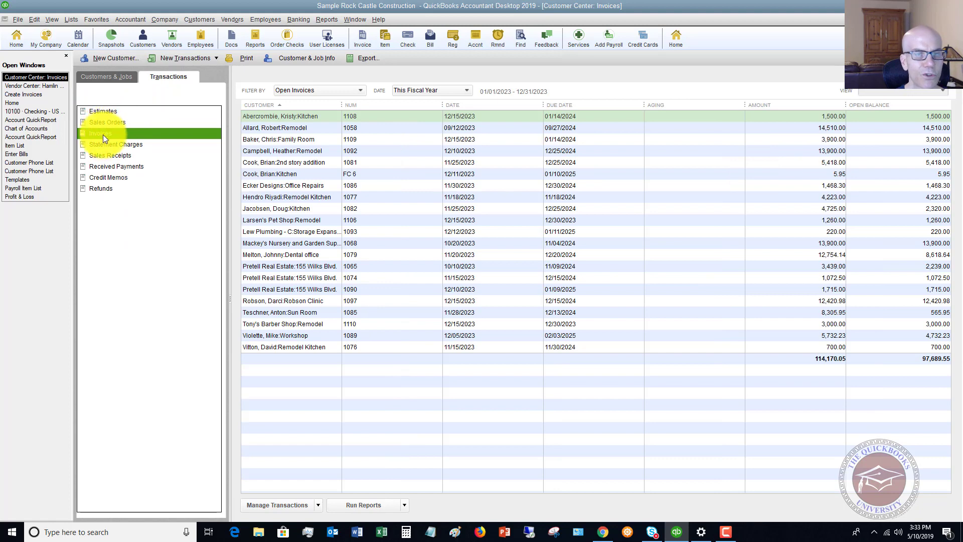
{"action": "left_click", "coordinate": [118, 167]}
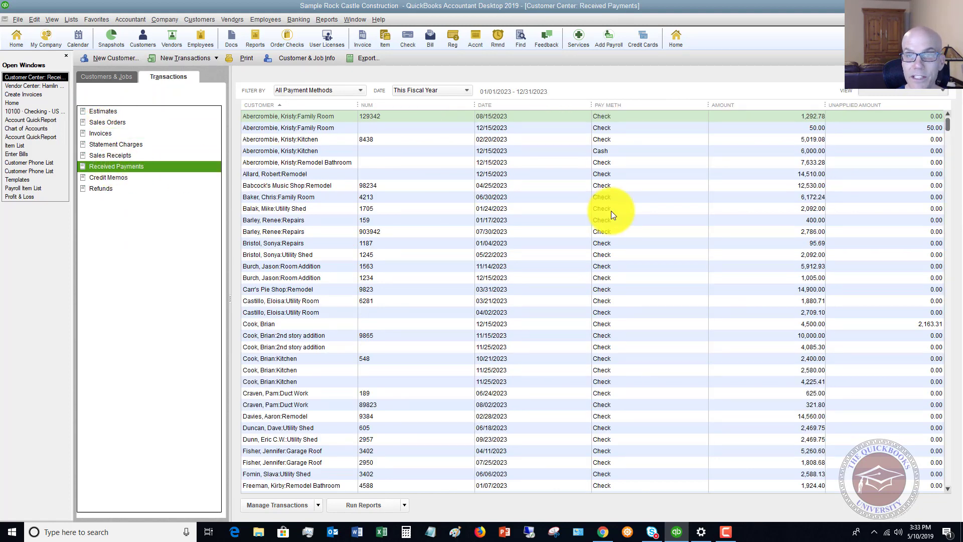
{"action": "left_click", "coordinate": [362, 88]}
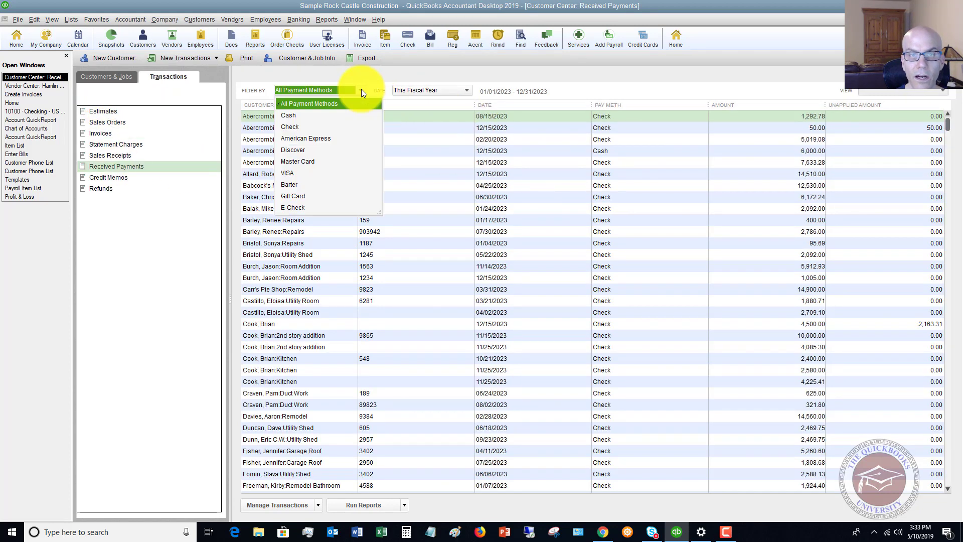
{"action": "left_click", "coordinate": [290, 128]}
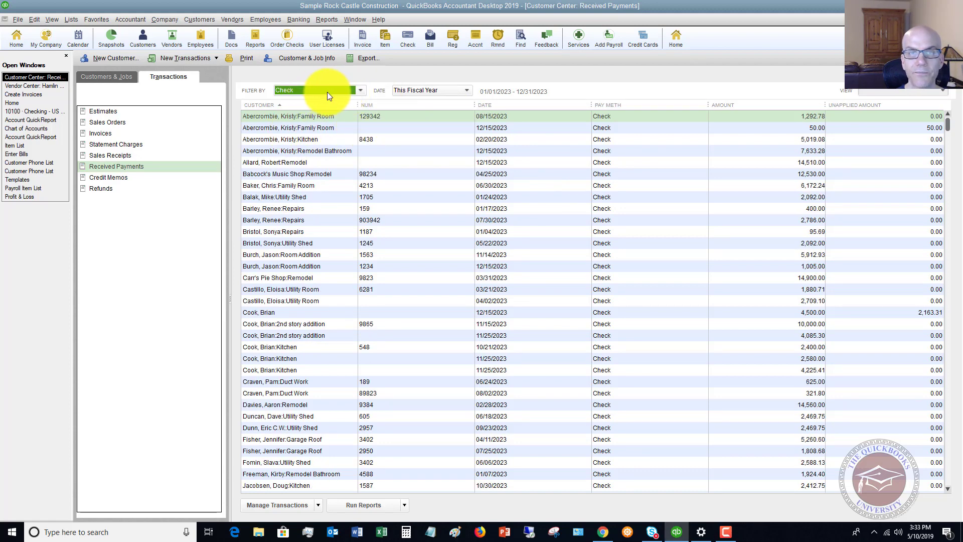
{"action": "left_click", "coordinate": [470, 90]}
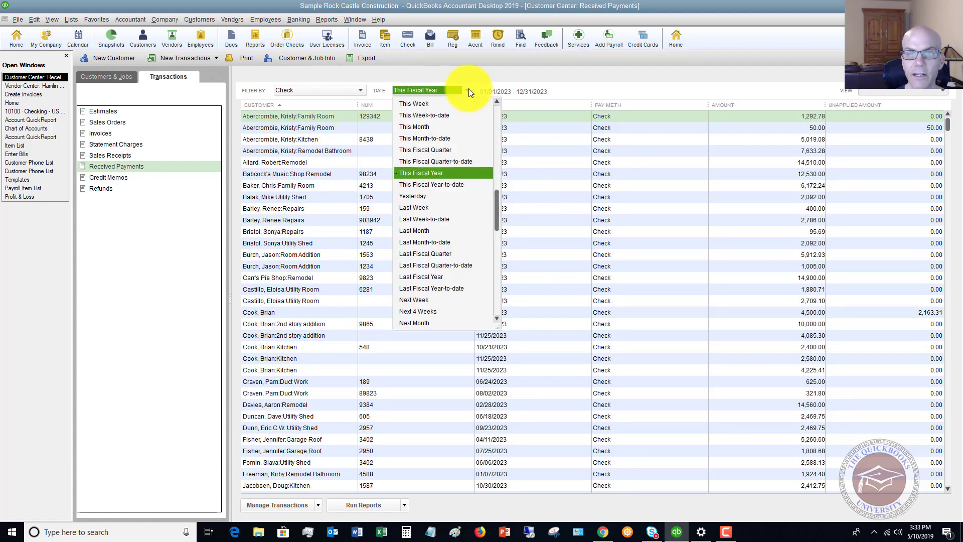
{"action": "left_click", "coordinate": [418, 103]}
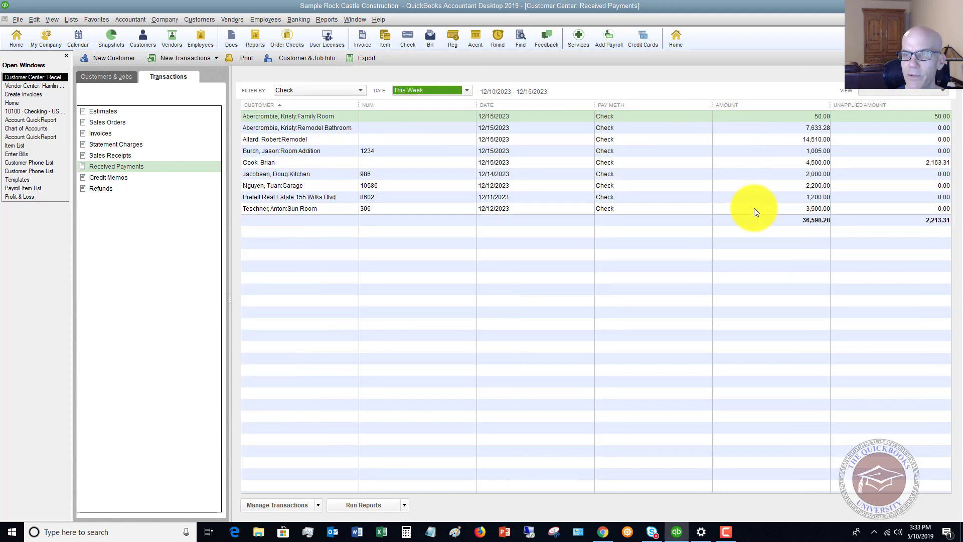
Open the Employee Center's Transactions and select Liability Adjustments, which lists none this calendar year
{"action": "left_click", "coordinate": [269, 23]}
{"action": "left_click", "coordinate": [273, 34]}
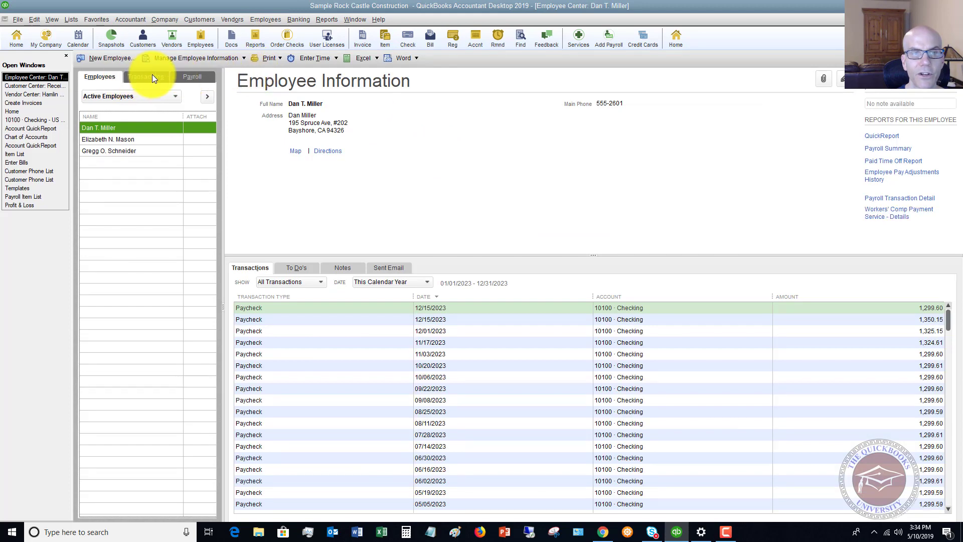
{"action": "left_click", "coordinate": [152, 75]}
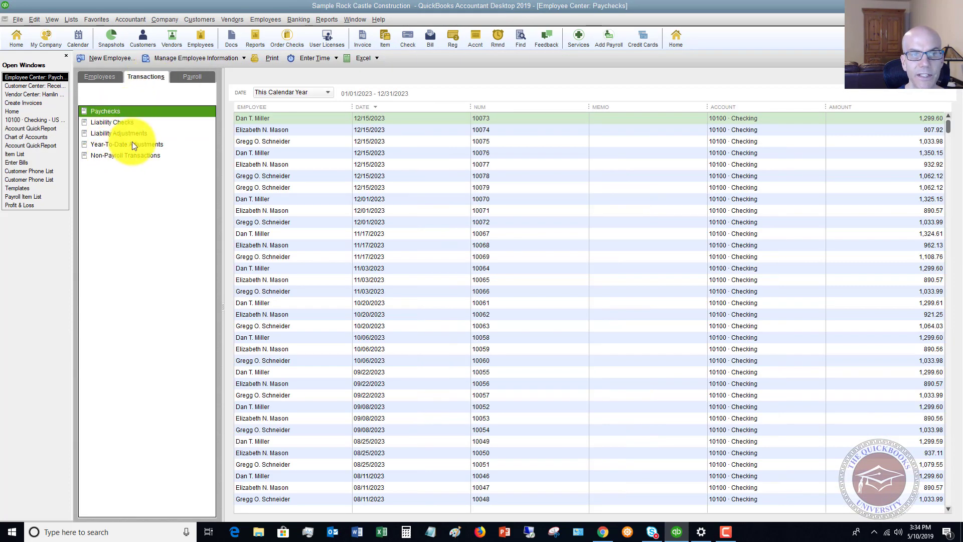
{"action": "left_click", "coordinate": [131, 144]}
{"action": "left_click", "coordinate": [114, 132]}
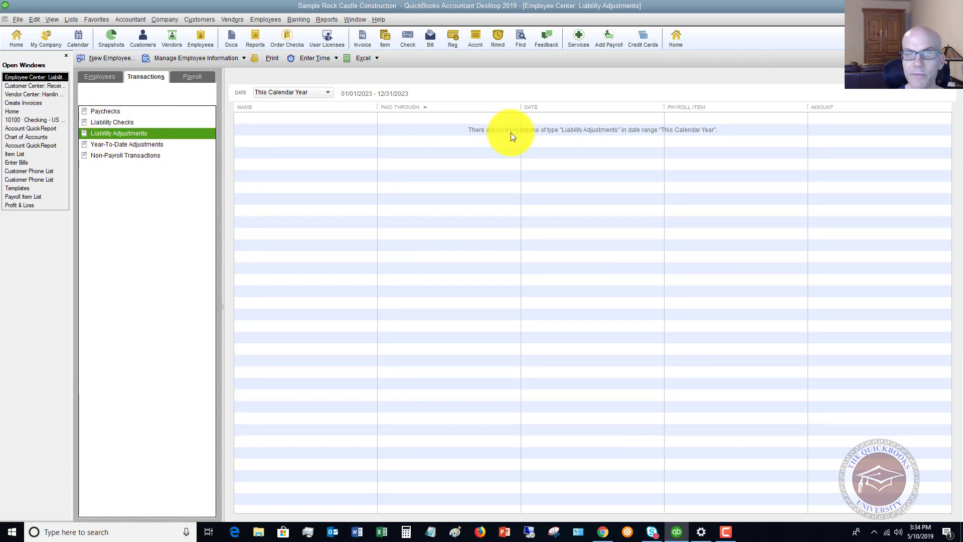